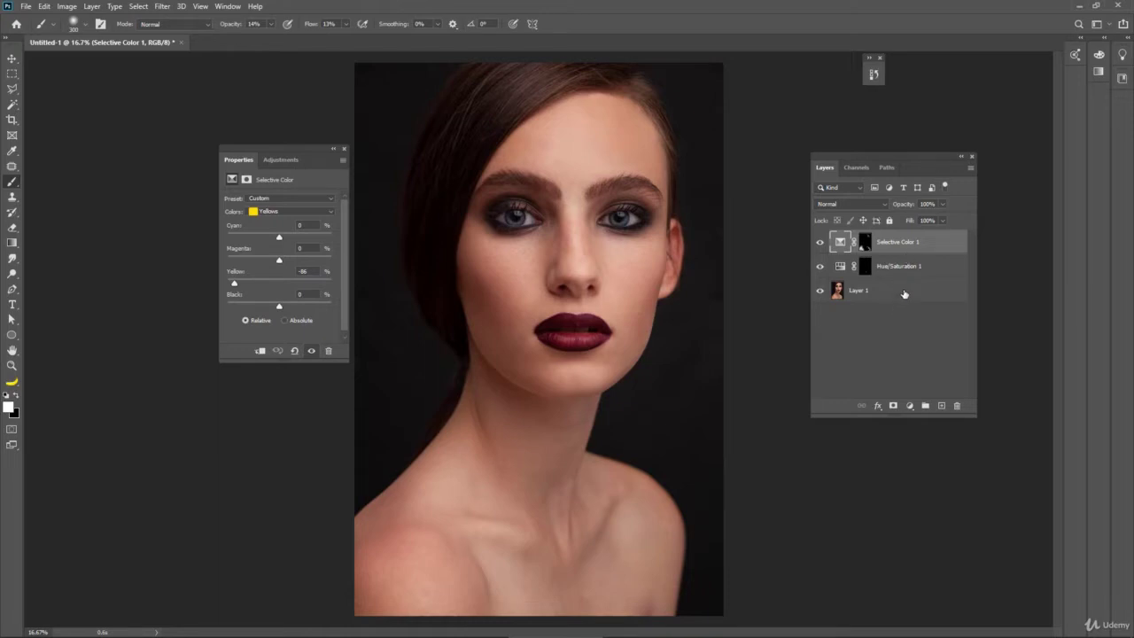
Merge the Selective Color, Hue/Saturation and portrait layers into a single layer.
left_click(904, 294, "shift")
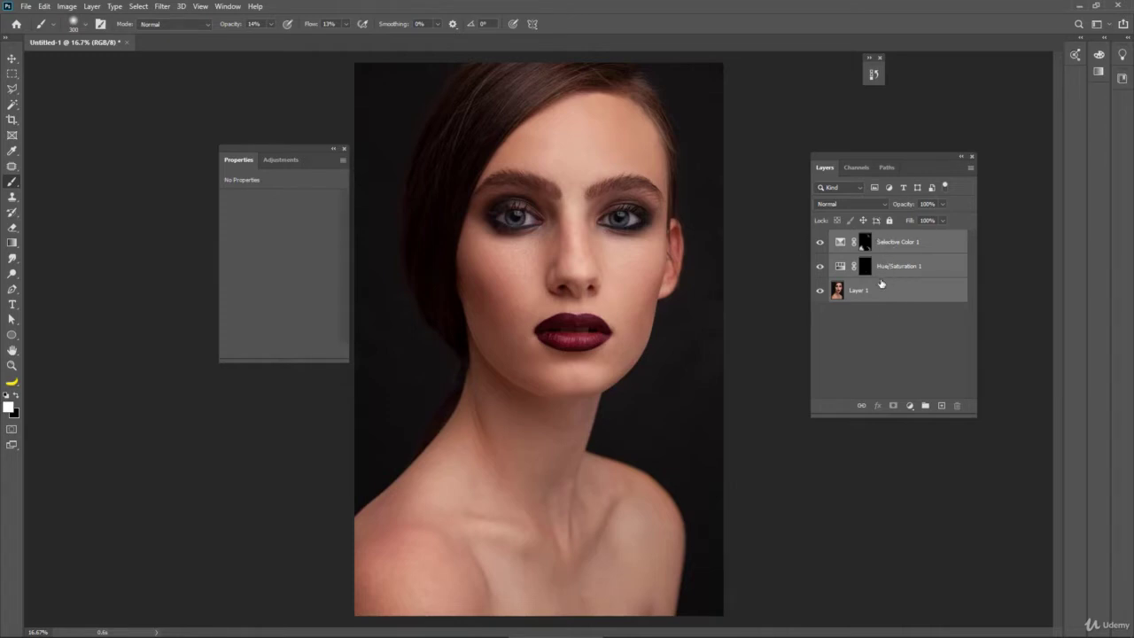
key("ctrl+e")
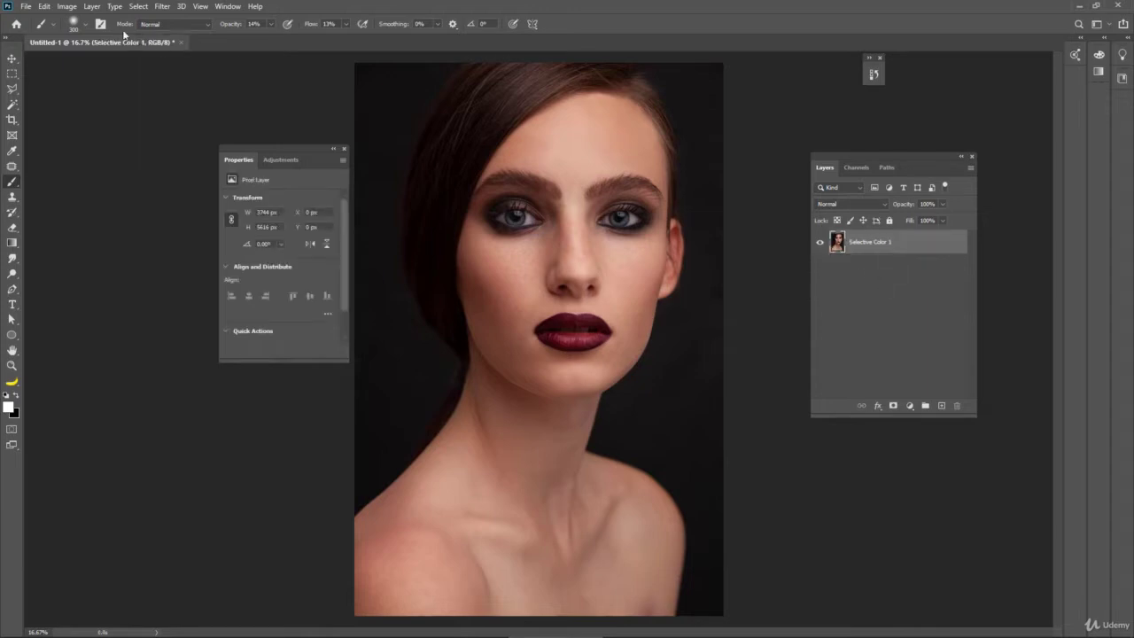
Open the merged layer in the Camera Raw Filter and show side-by-side before and after views.
left_click(162, 6)
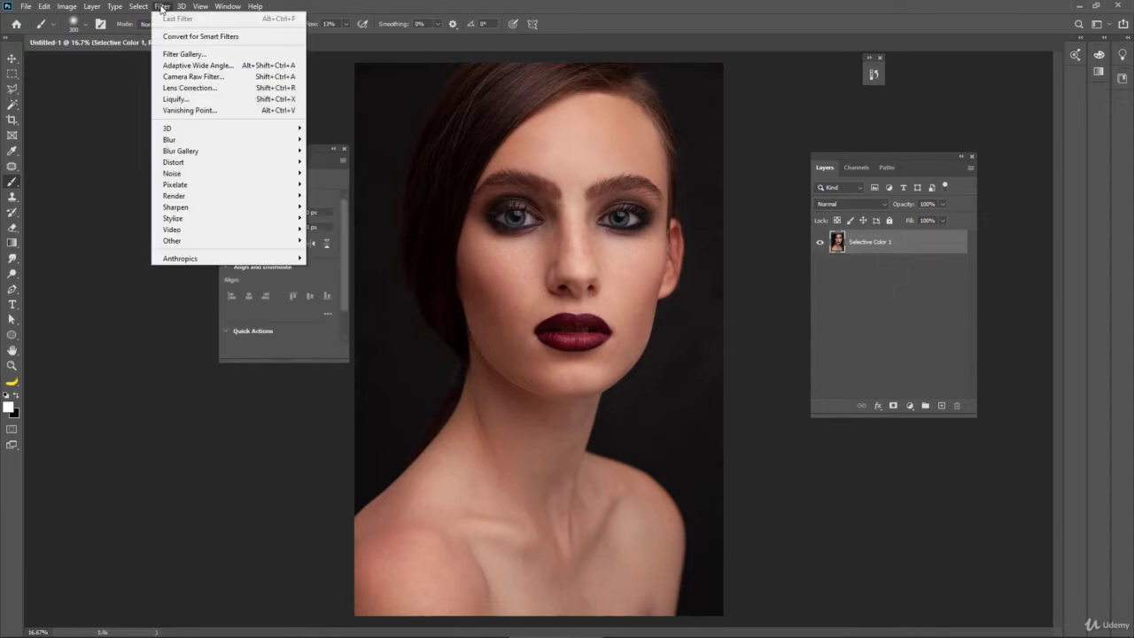
left_click(190, 76)
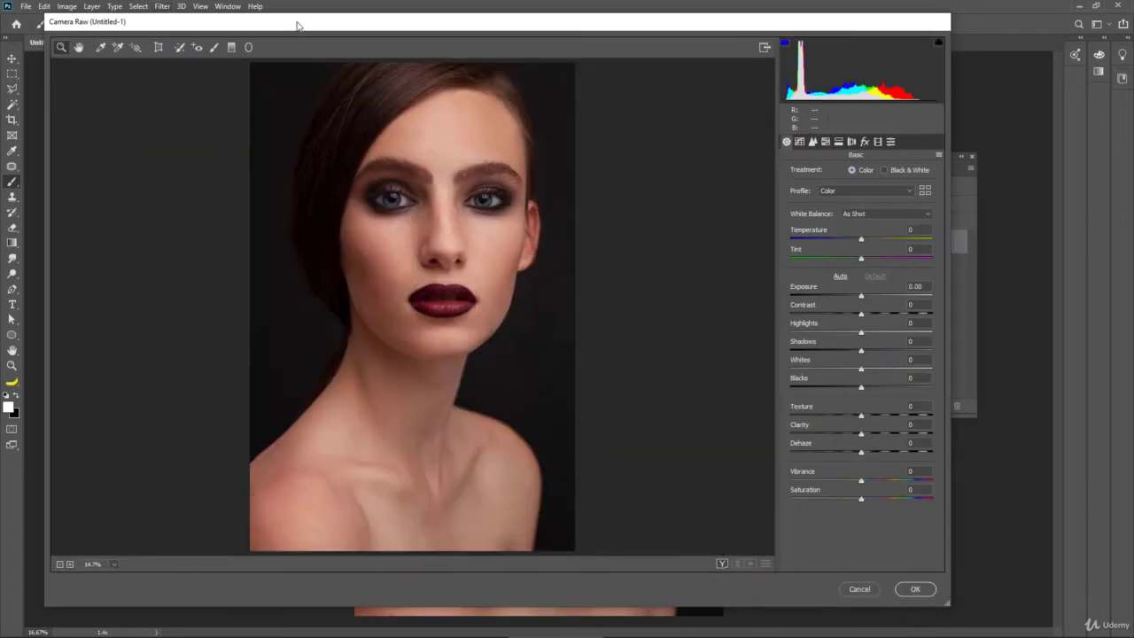
left_click_drag(299, 26, 378, 31)
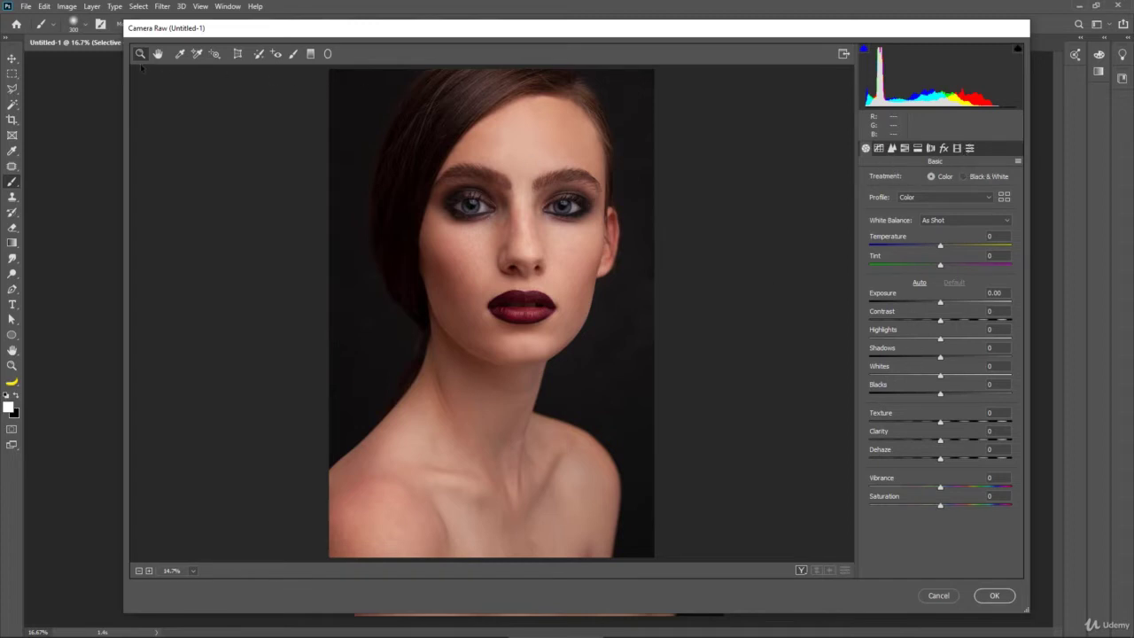
left_click(801, 572)
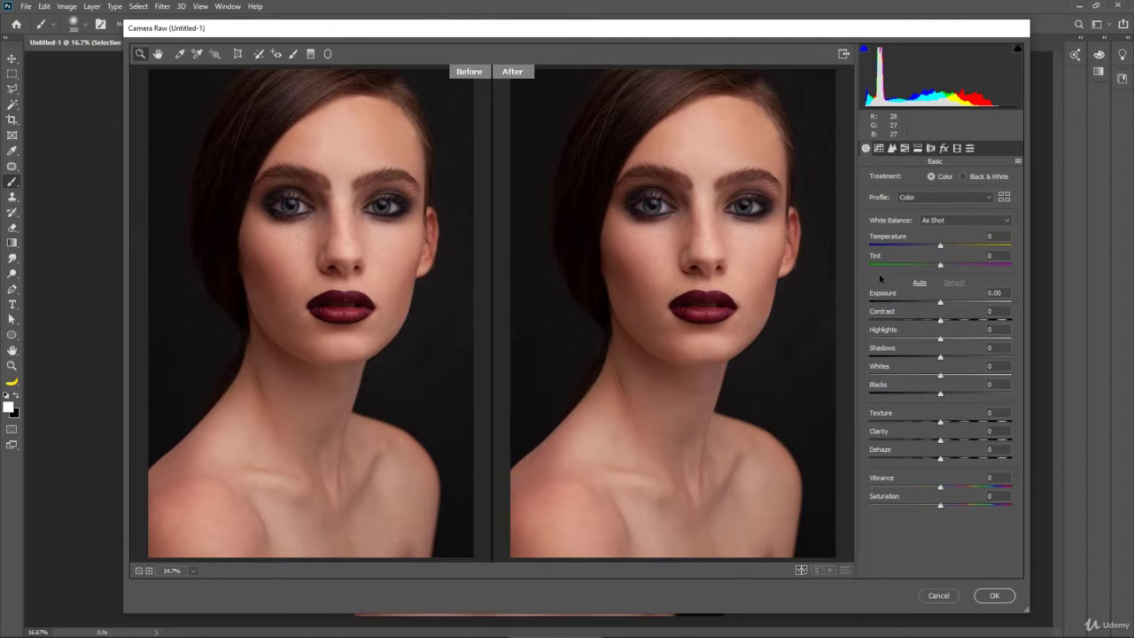
left_click(918, 286)
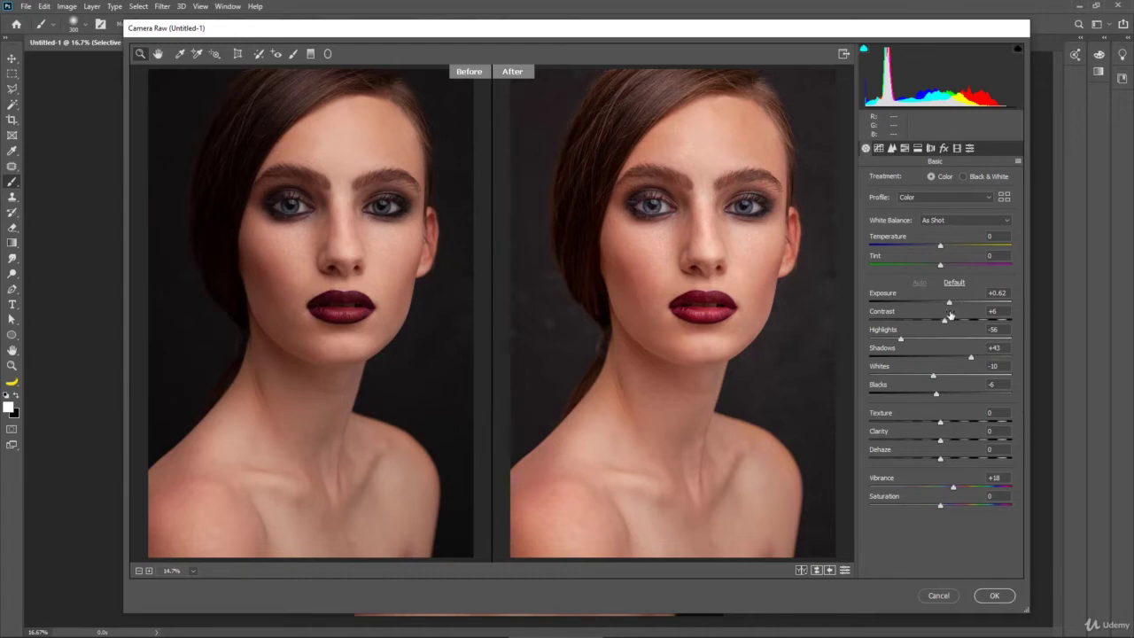
left_click_drag(950, 304, 958, 303)
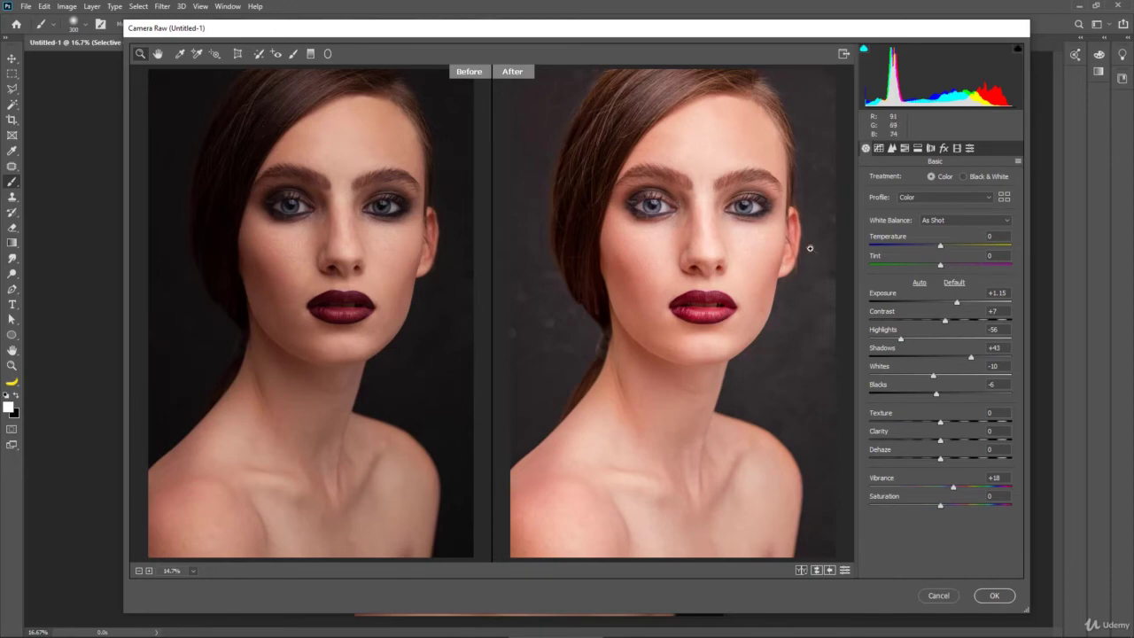
left_click(665, 240)
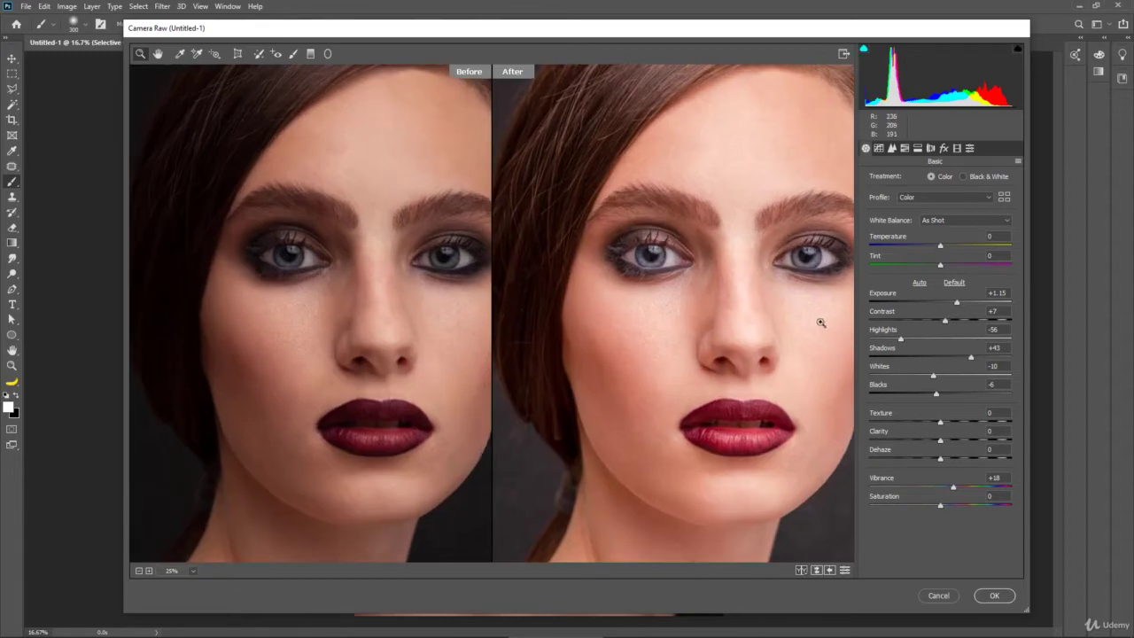
left_click_drag(958, 305, 969, 306)
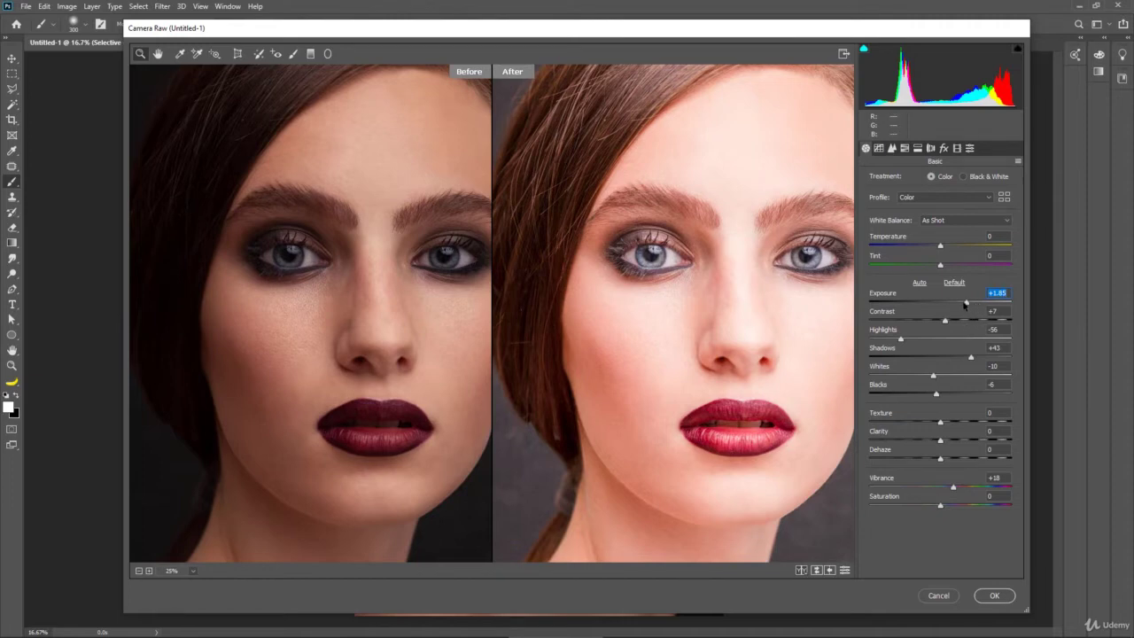
left_click_drag(968, 306, 943, 308)
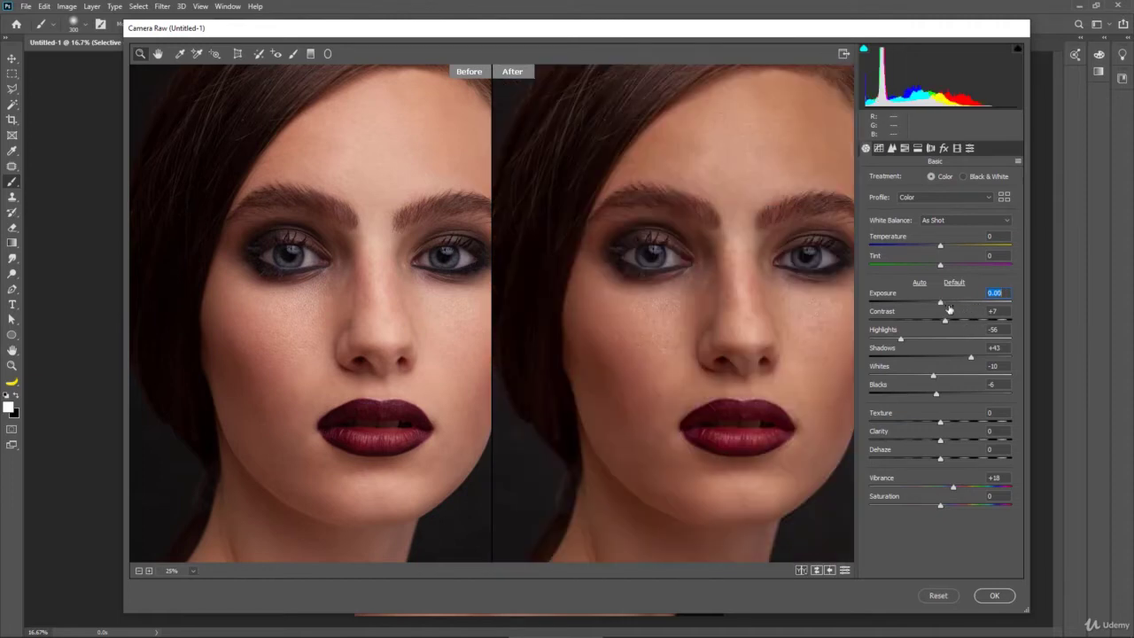
double_click(899, 339)
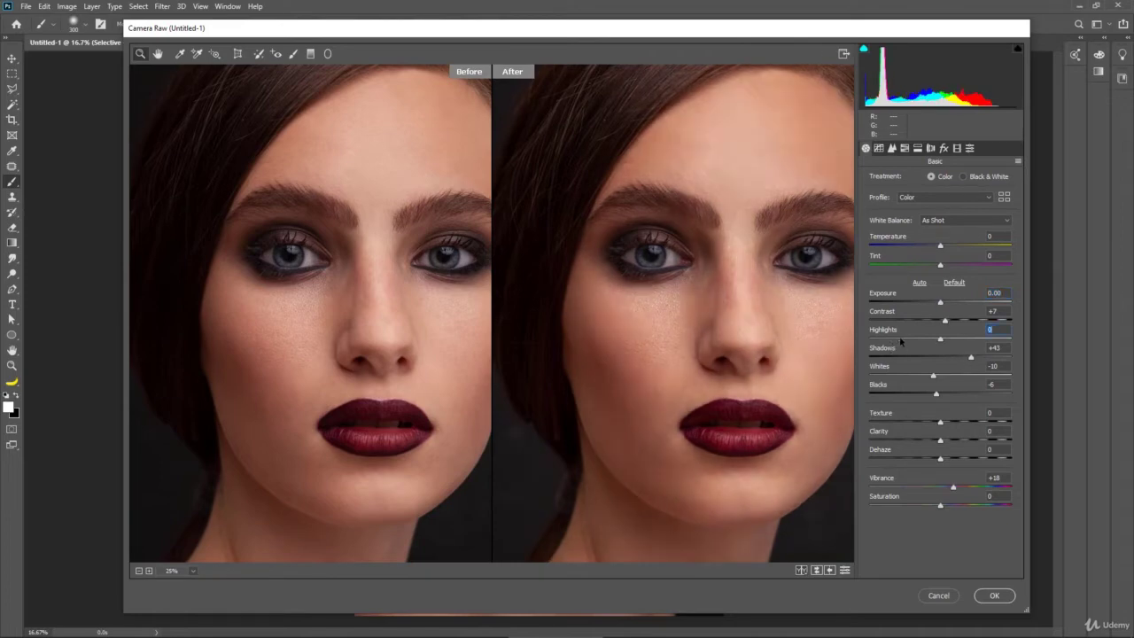
left_click(918, 282)
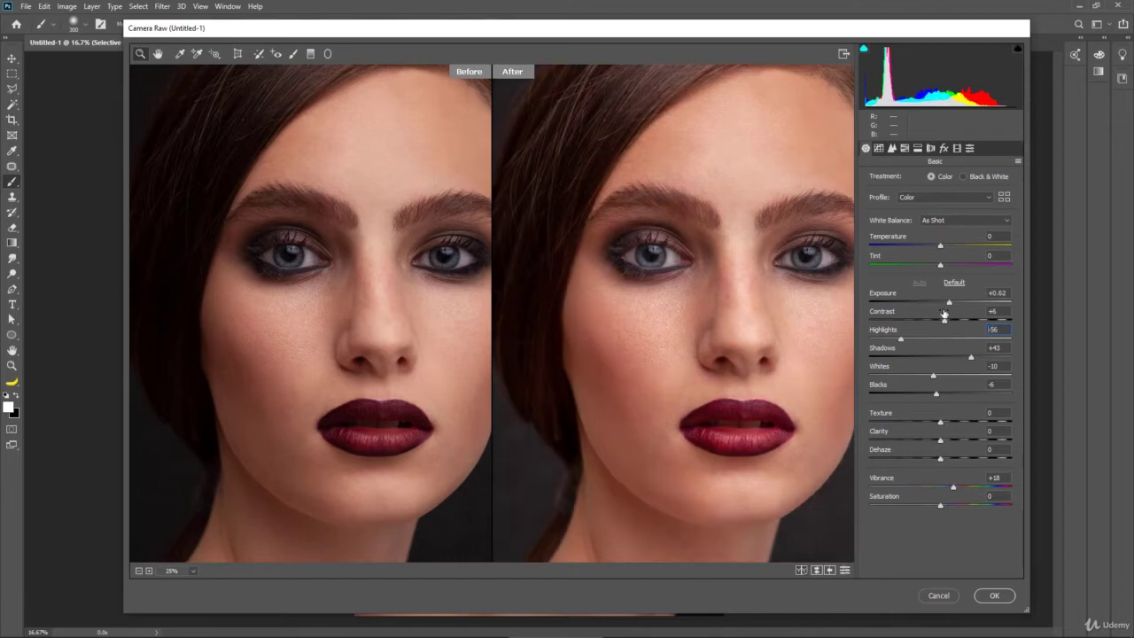
left_click_drag(941, 325, 928, 324)
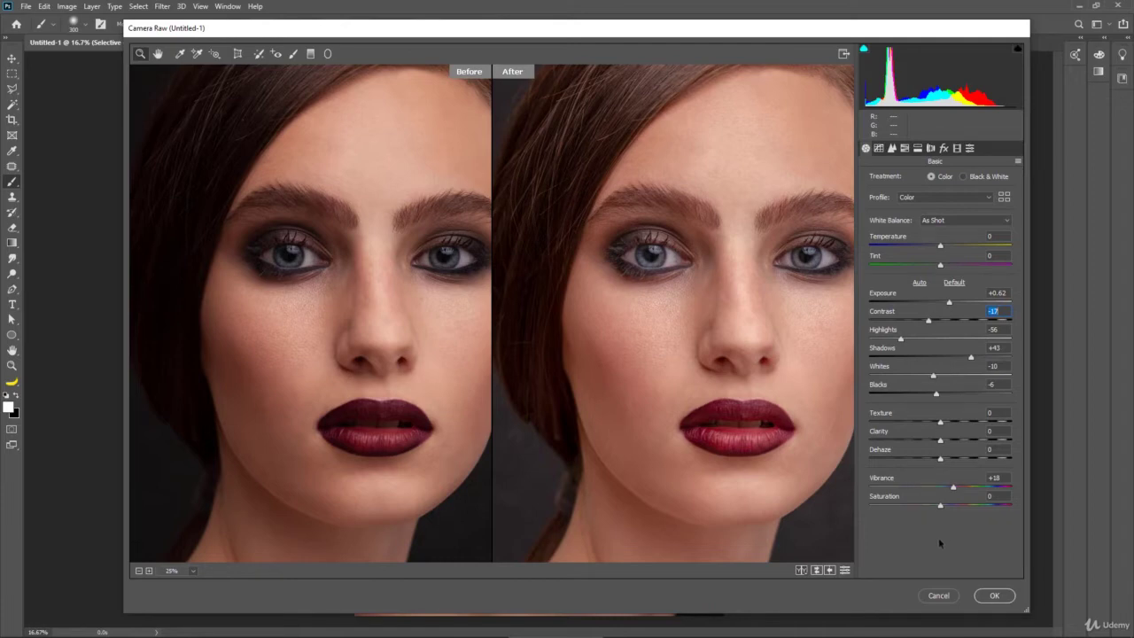
key("alt")
left_click(938, 595, "alt")
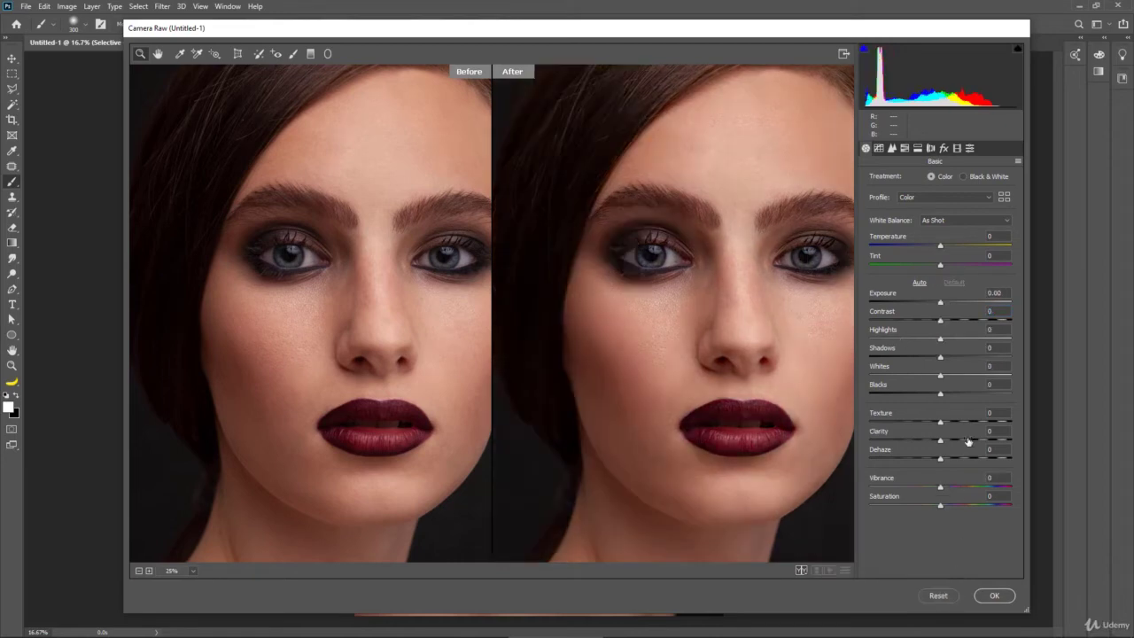
Apply the automatic tonal adjustments, and set Contrast to -35, Blacks to +15 and Texture to -13.
left_click(918, 281)
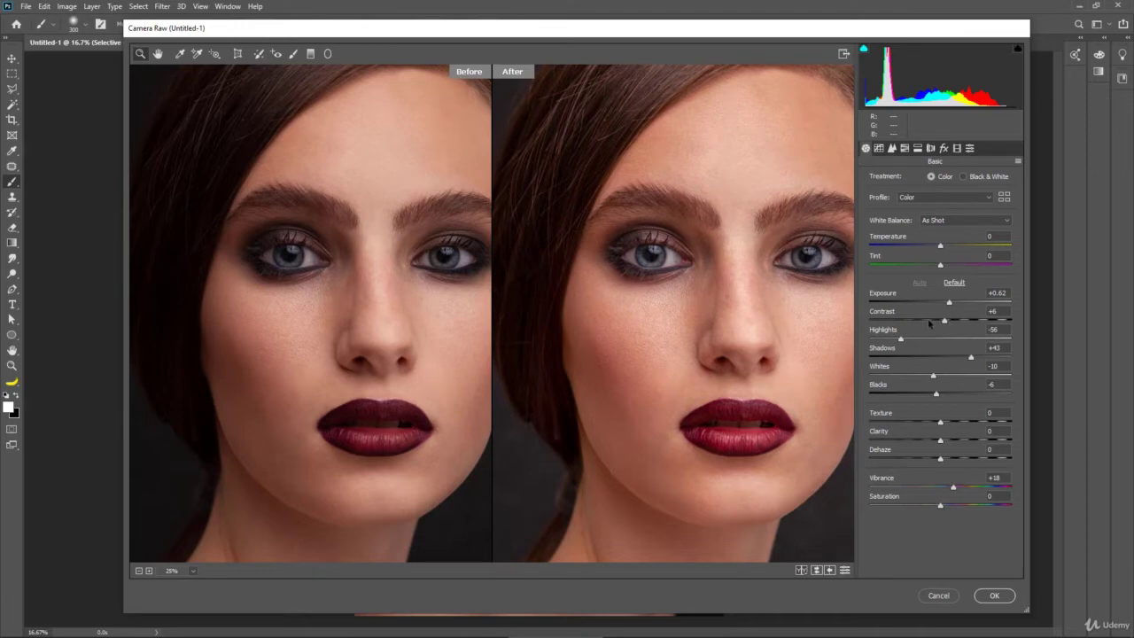
left_click_drag(930, 324, 915, 324)
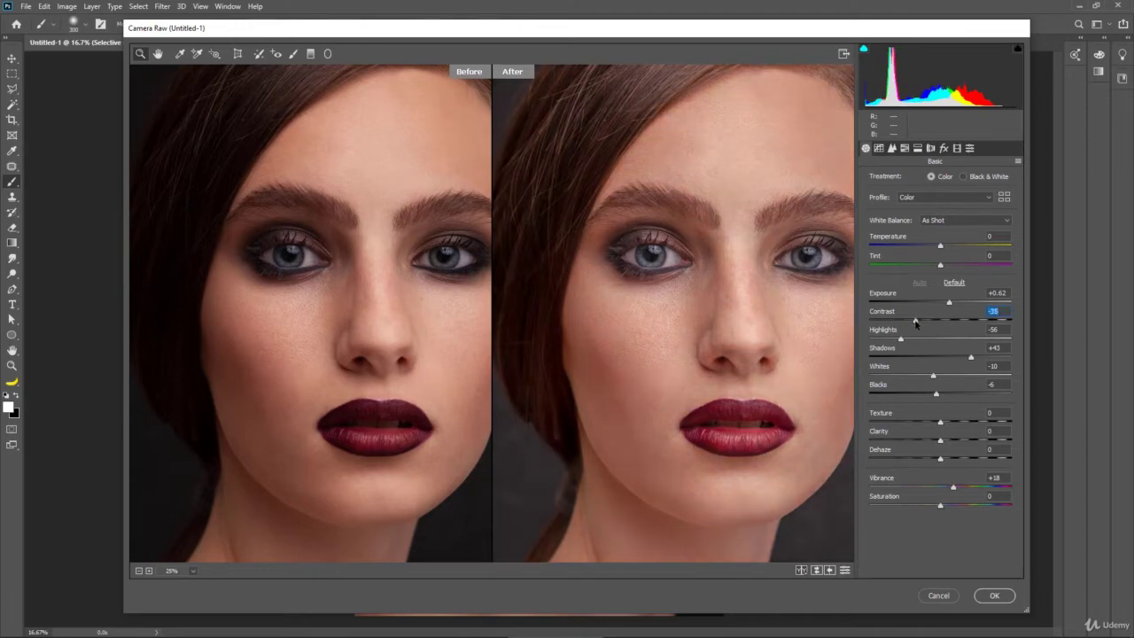
left_click_drag(947, 396, 933, 426)
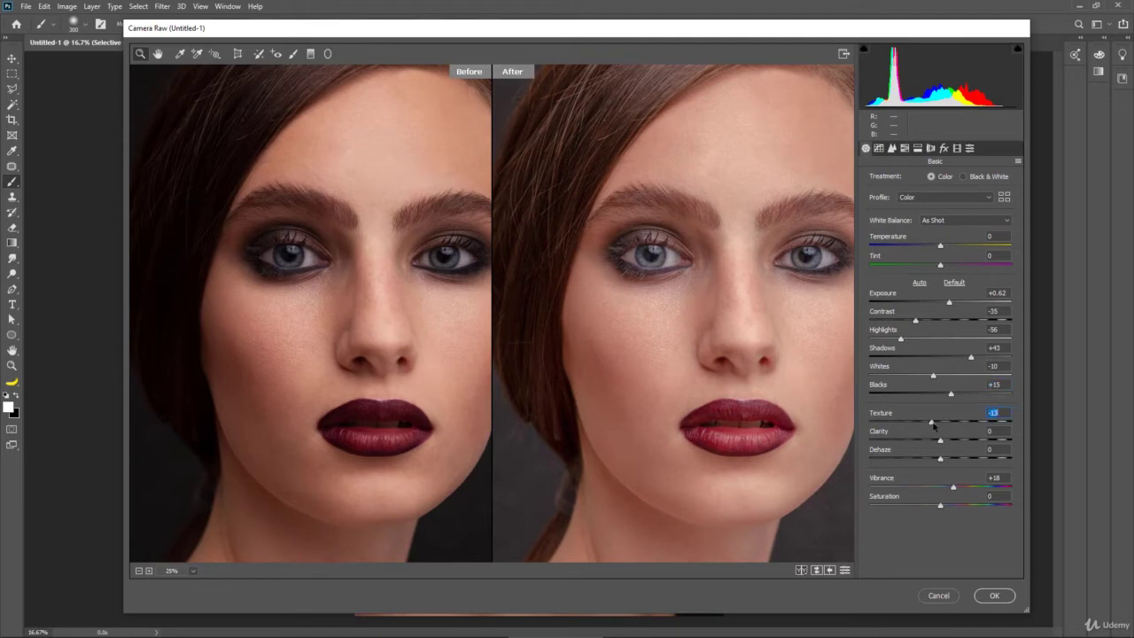
Try softening the skin with Texture at -33 and Clarity at -11.
left_click(663, 296)
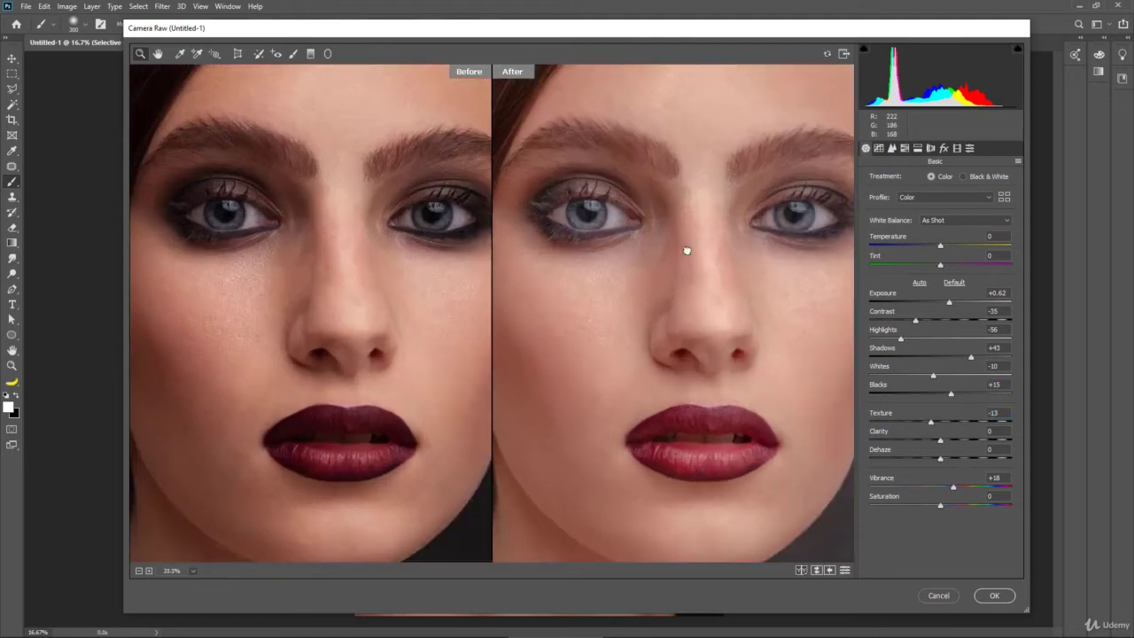
left_click_drag(686, 251, 665, 206)
left_click_drag(928, 424, 922, 424)
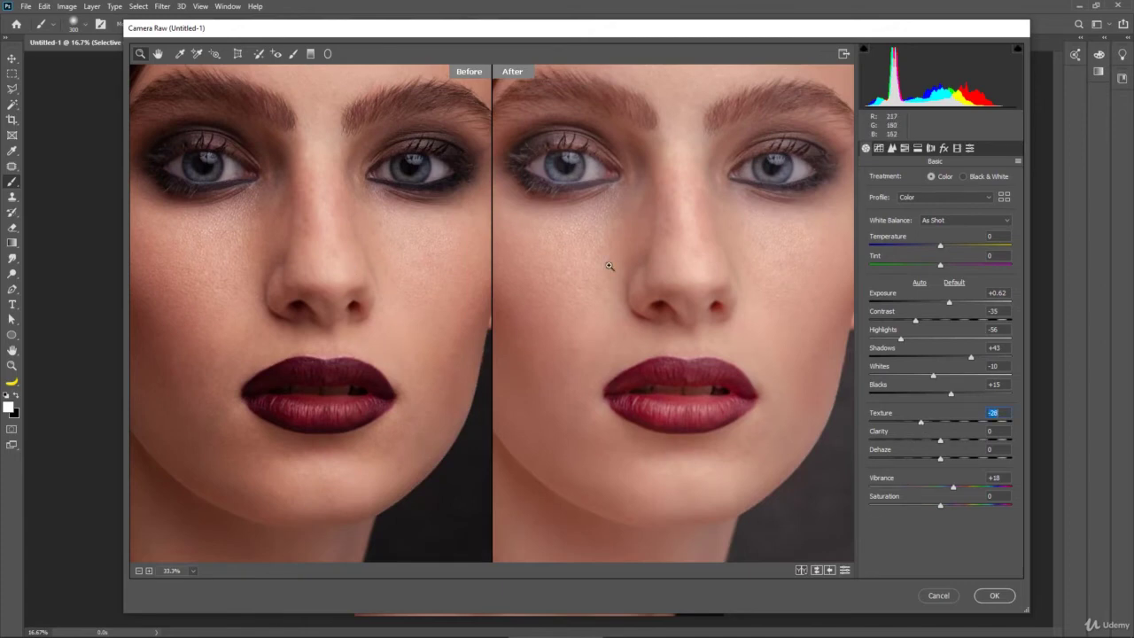
left_click_drag(729, 260, 754, 336)
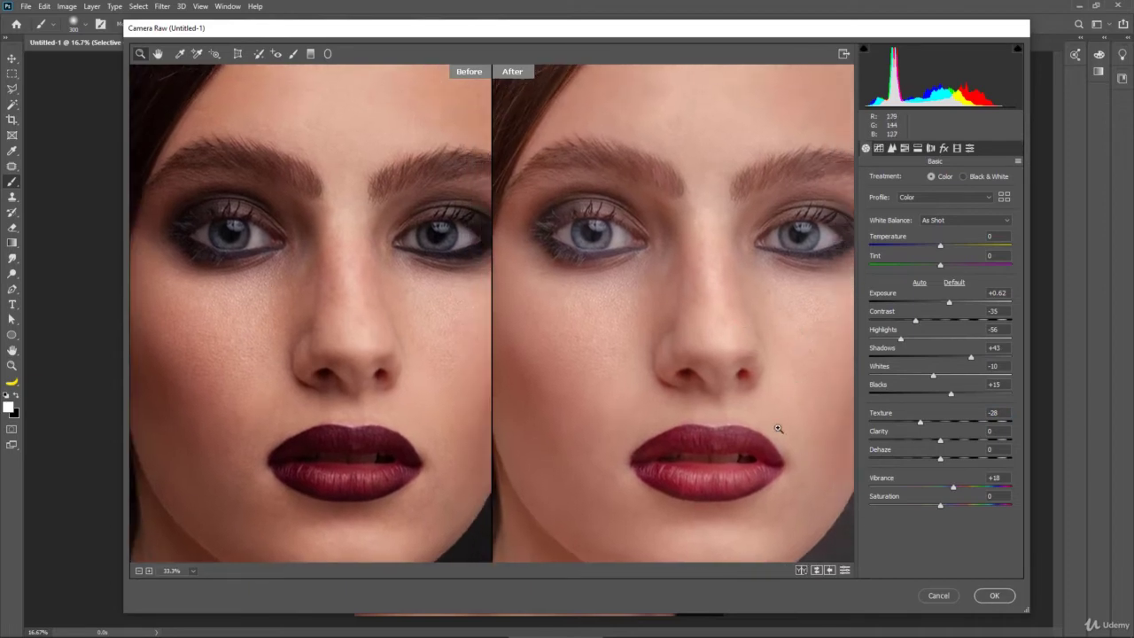
left_click(758, 392, "alt")
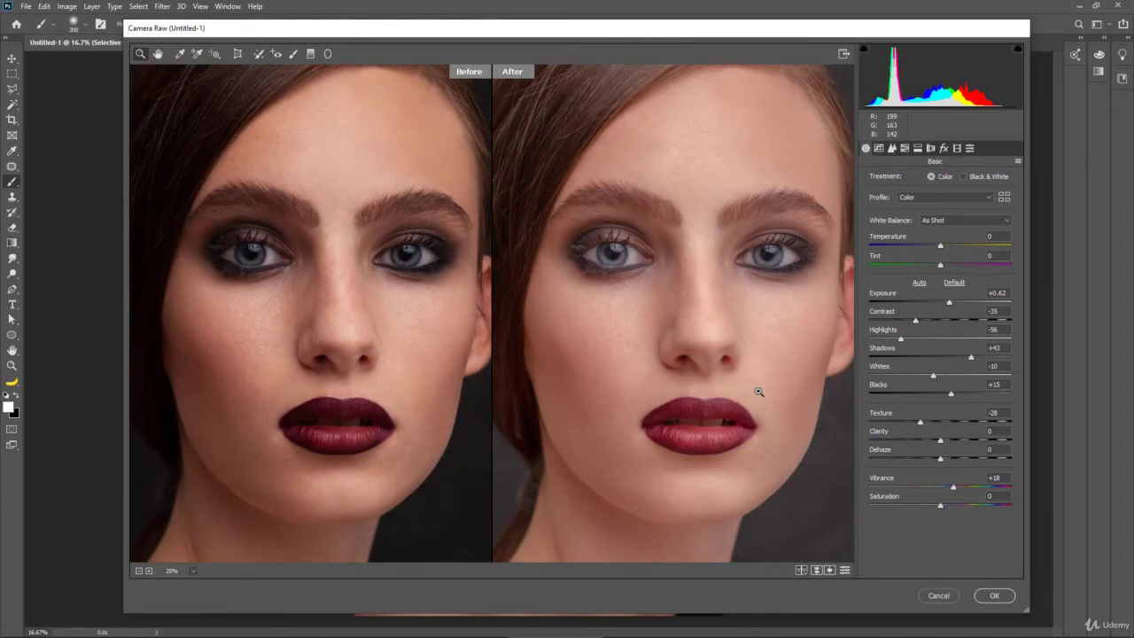
left_click_drag(940, 440, 903, 427)
left_click_drag(909, 420, 914, 427)
left_click_drag(911, 422, 917, 425)
Set Texture to -23 and Clarity to -18 to soften the skin while keeping some detail.
key("ctrl+plus")
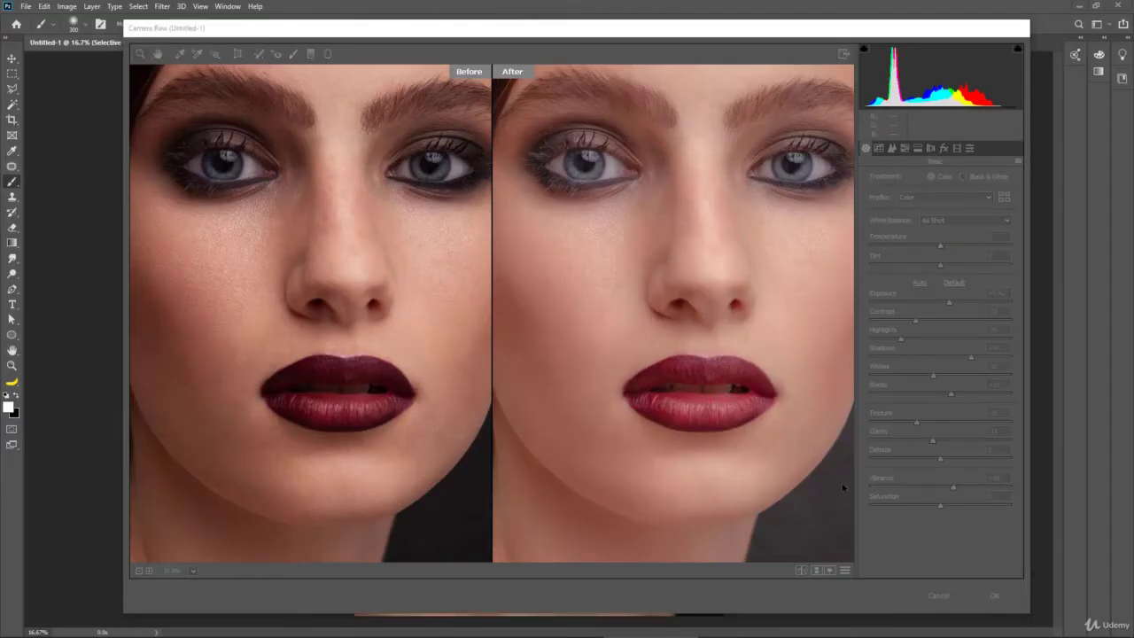
key("ctrl+plus")
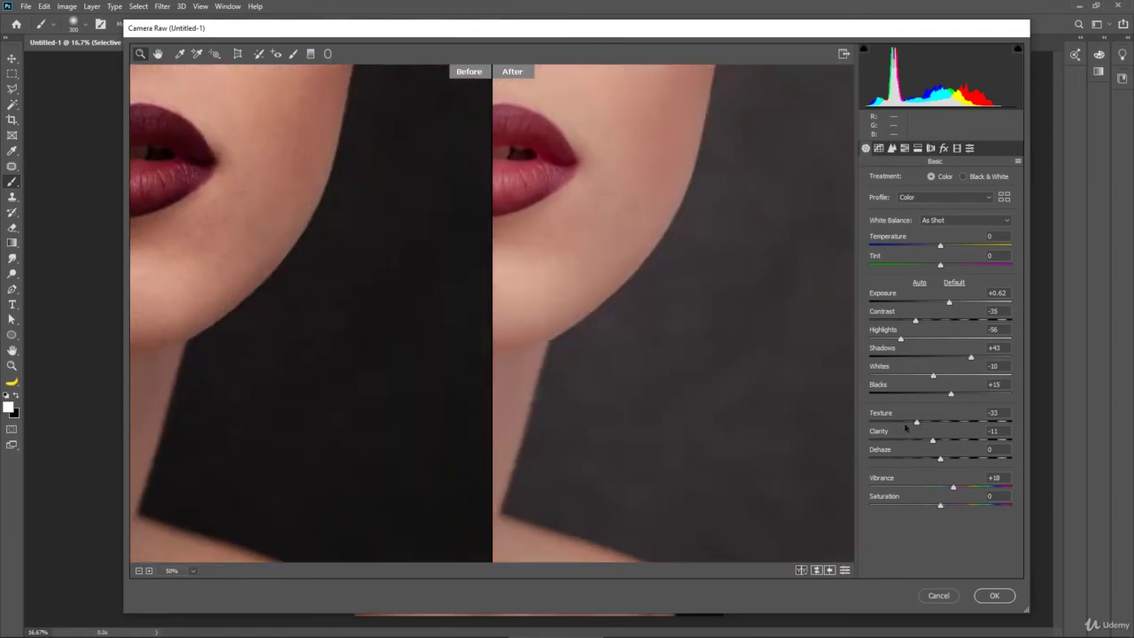
left_click_drag(612, 187, 807, 331)
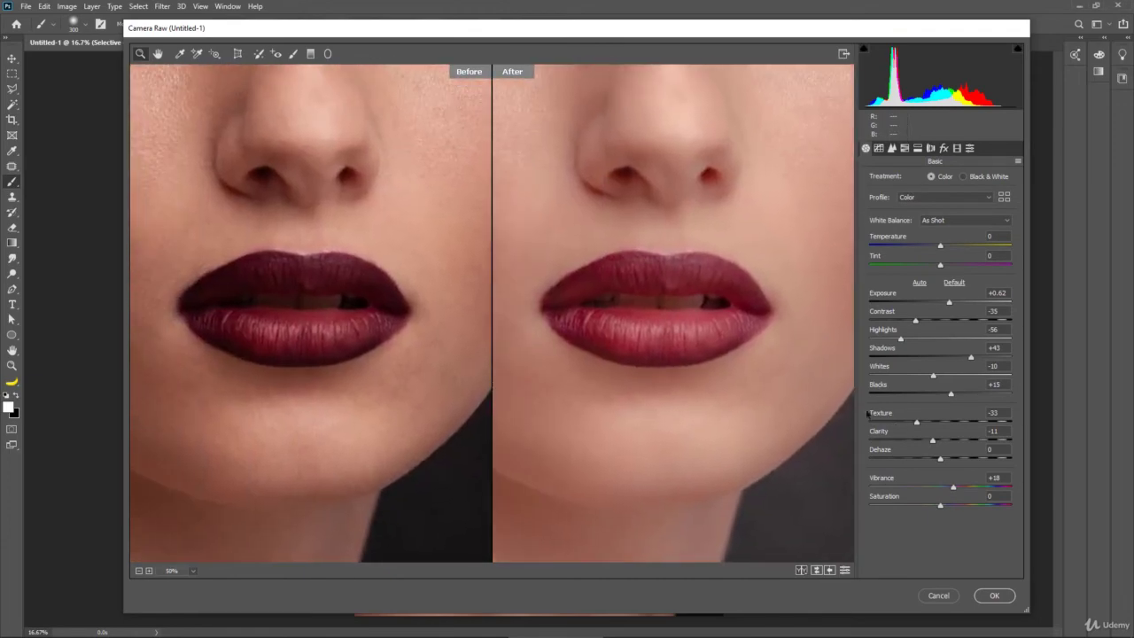
left_click_drag(916, 422, 924, 423)
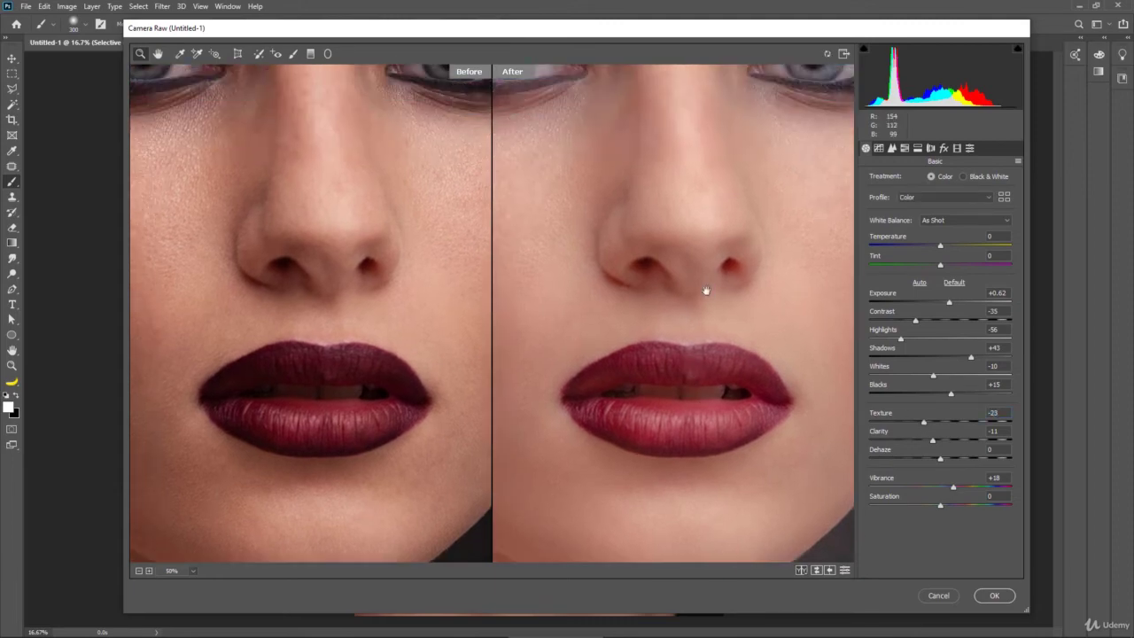
left_click_drag(704, 289, 760, 272)
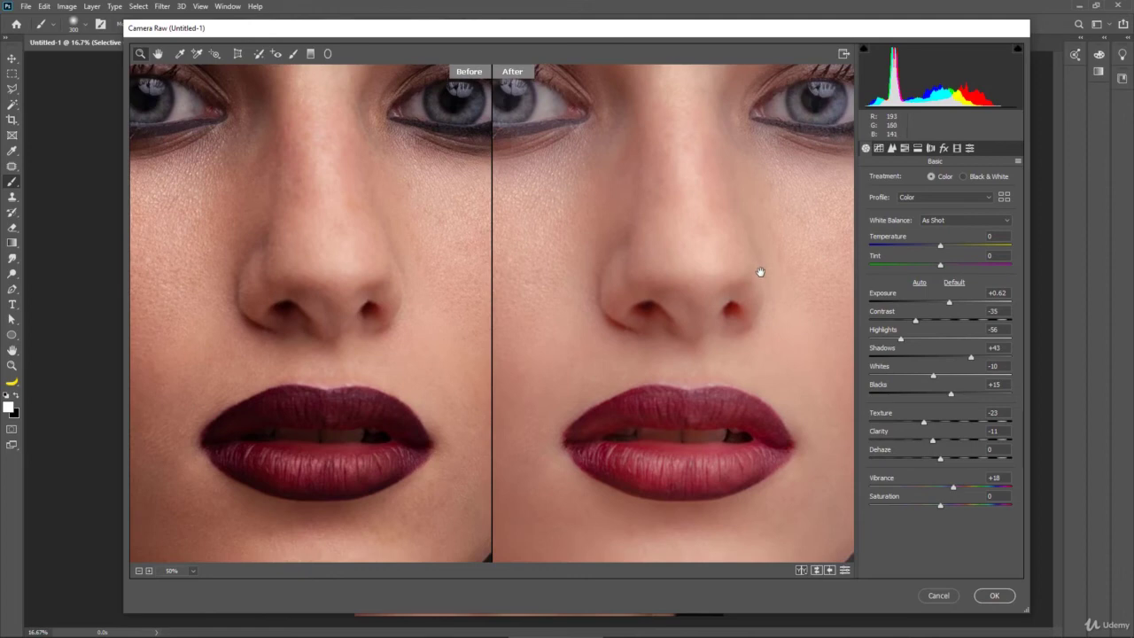
key("ctrl+minus")
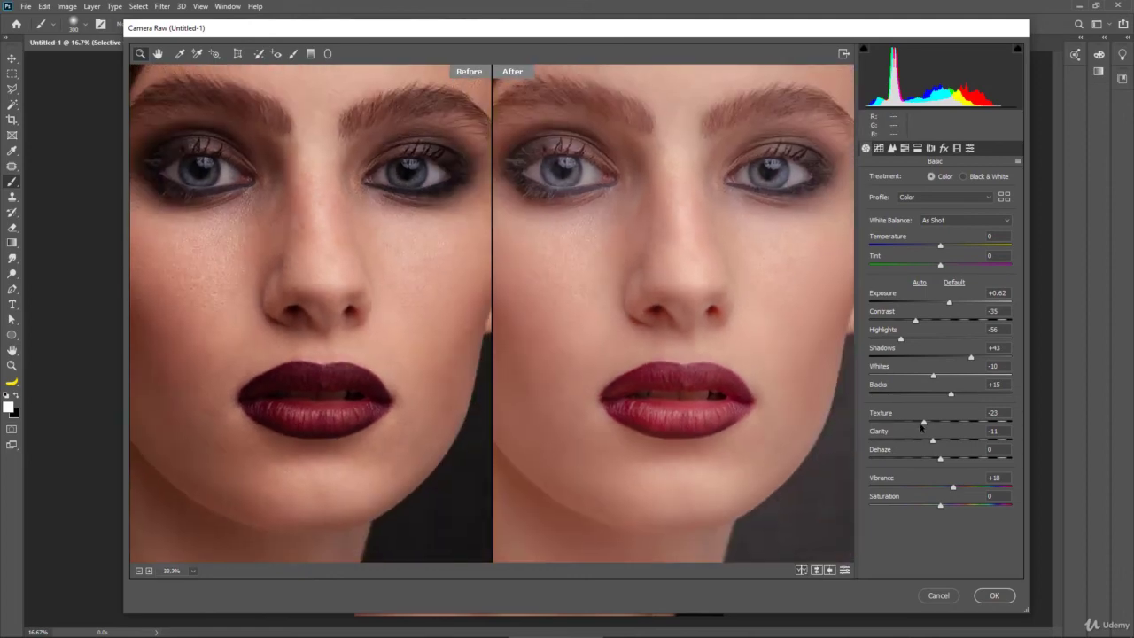
mouse_move(933, 442)
left_mouse_down()
mouse_move(959, 444)
mouse_move(941, 443)
left_mouse_up()
left_click(927, 441)
Compare the face in the before and after views and apply the Camera Raw adjustments to the layer.
scroll(690, 308, "up", 3)
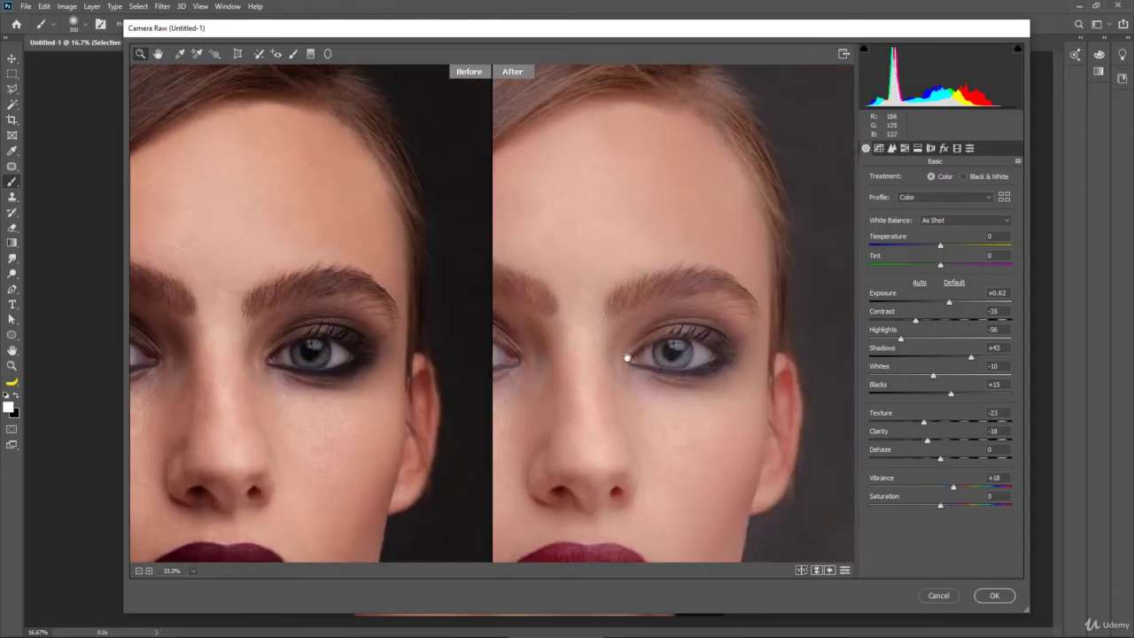
scroll(662, 344, "down", 3)
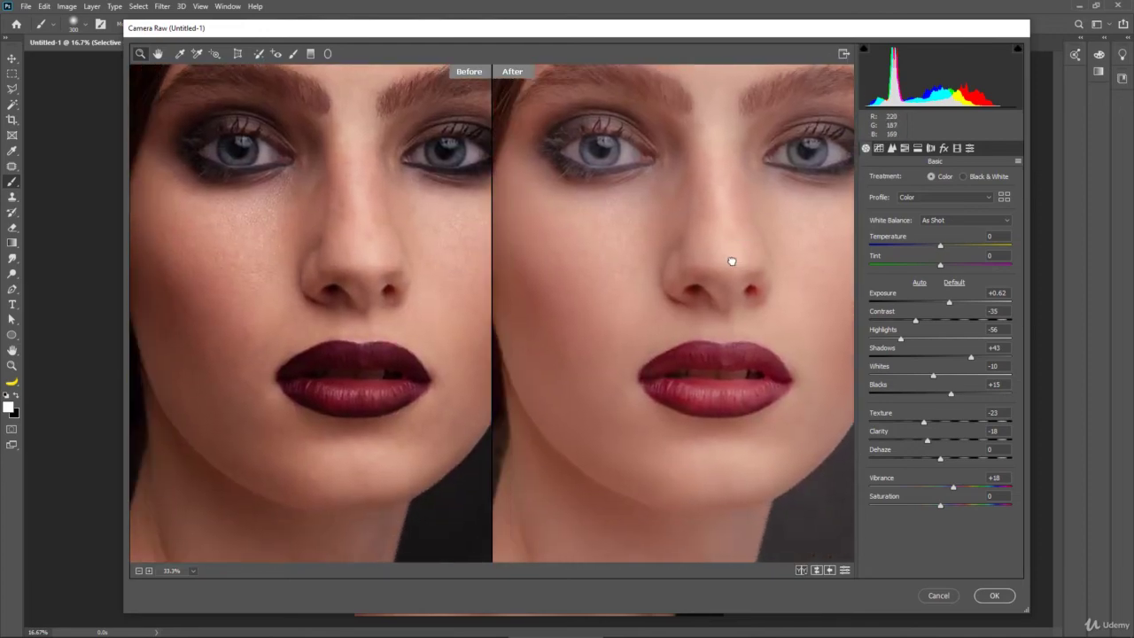
scroll(687, 263, "right", 2)
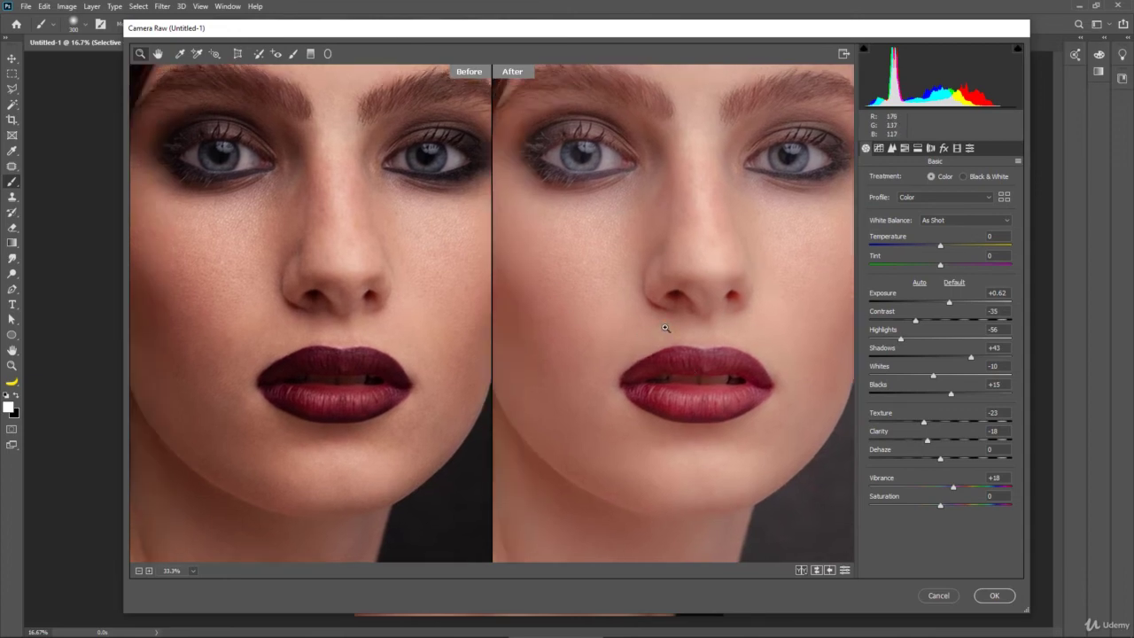
scroll(667, 294, "left", 2)
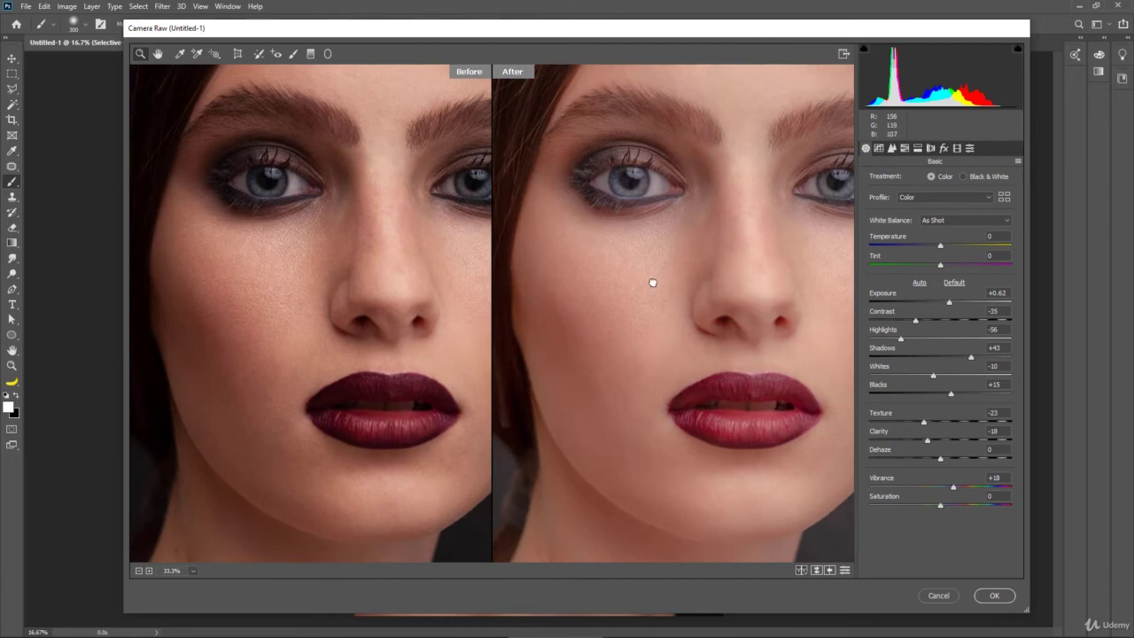
left_click_drag(653, 282, 611, 359)
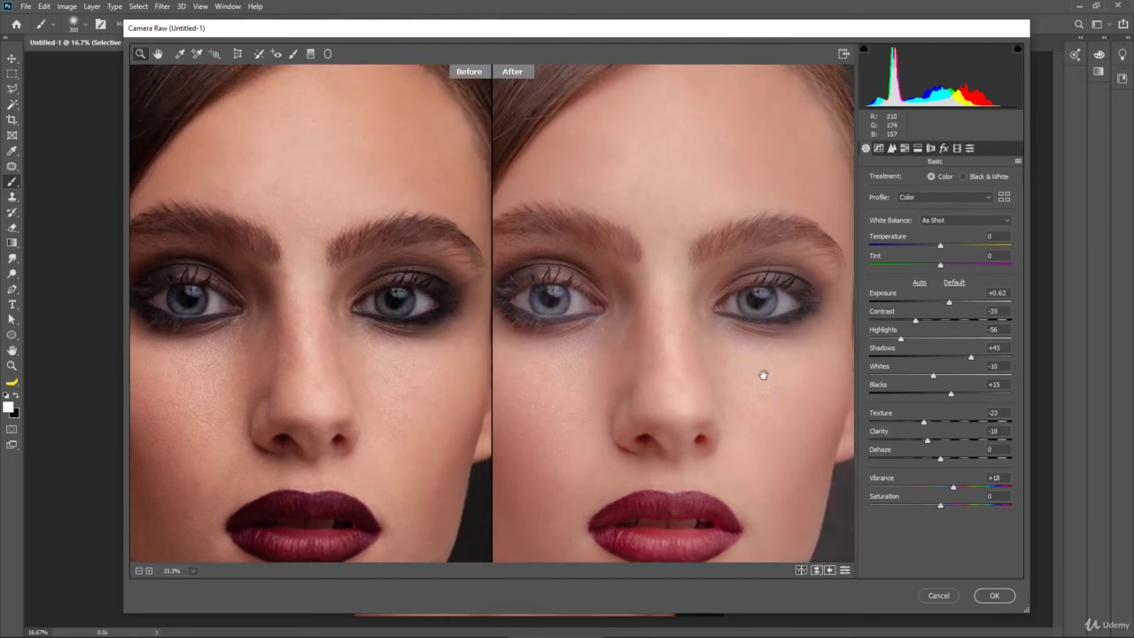
left_click_drag(752, 385, 773, 287)
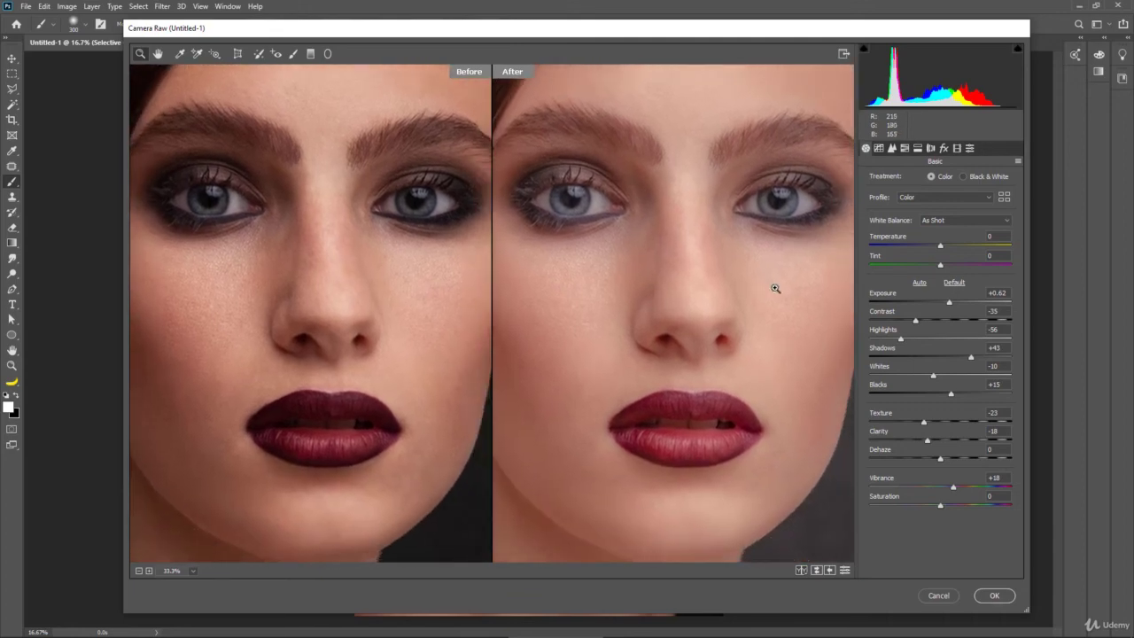
left_click(980, 599)
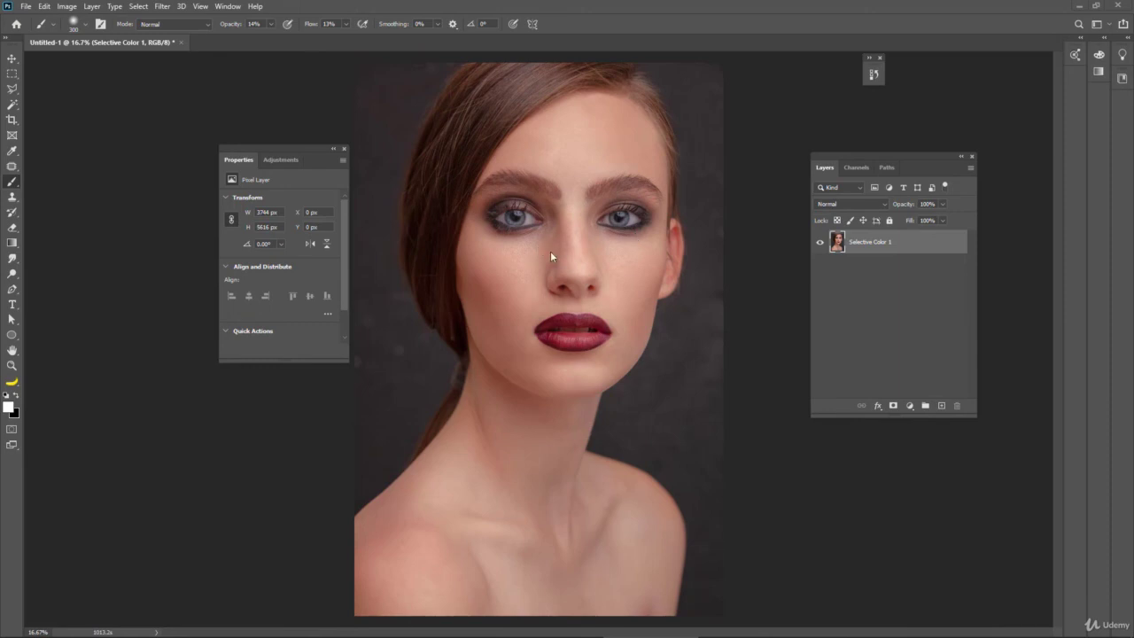
Inspect the facial skin of the adjusted portrait up close.
left_click(571, 258, "ctrl")
left_click(598, 264, "ctrl")
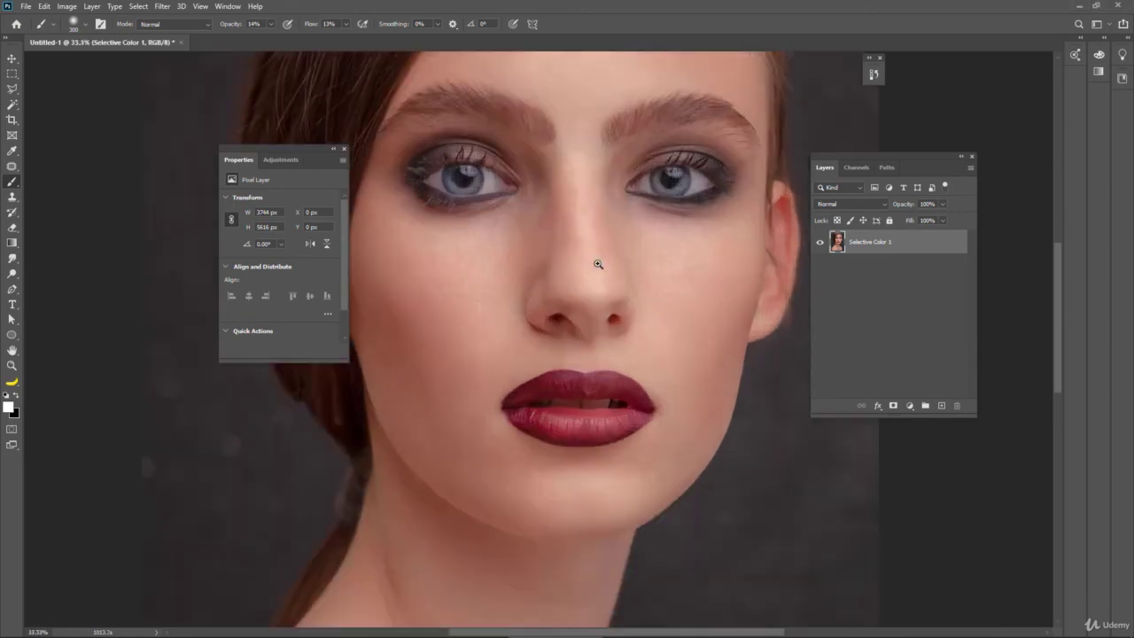
left_click_drag(598, 264, 632, 308)
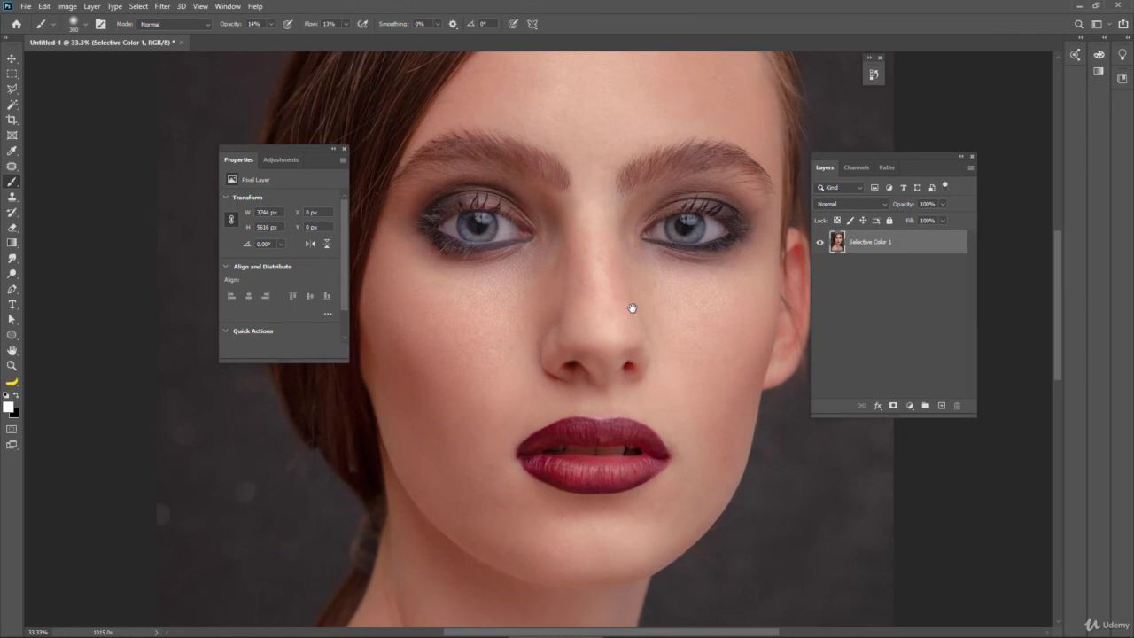
key("ctrl+minus")
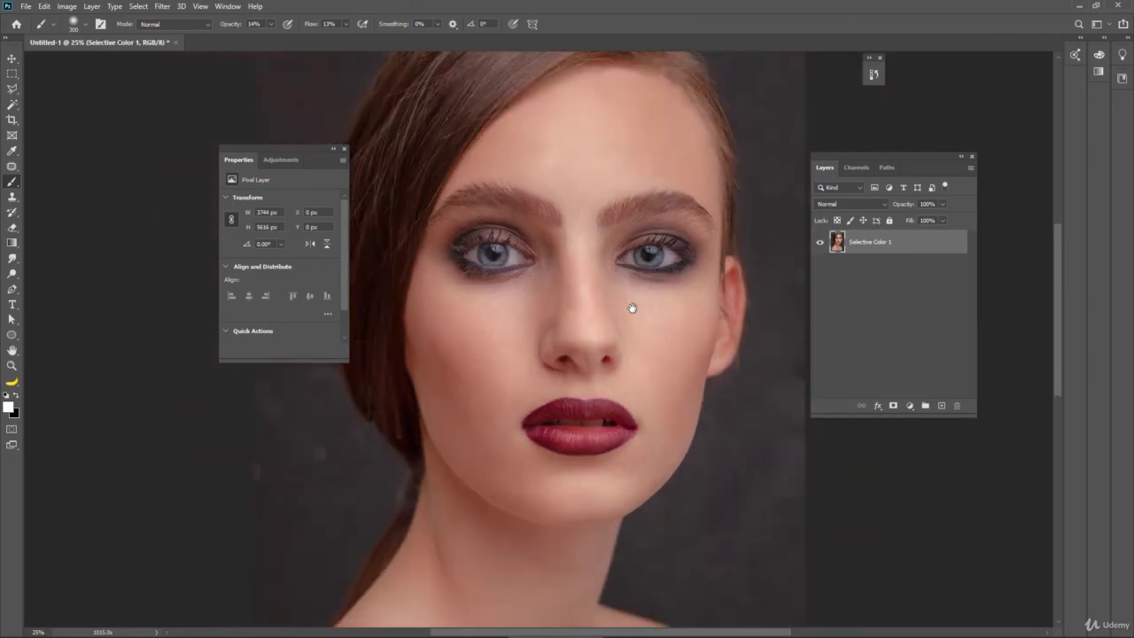